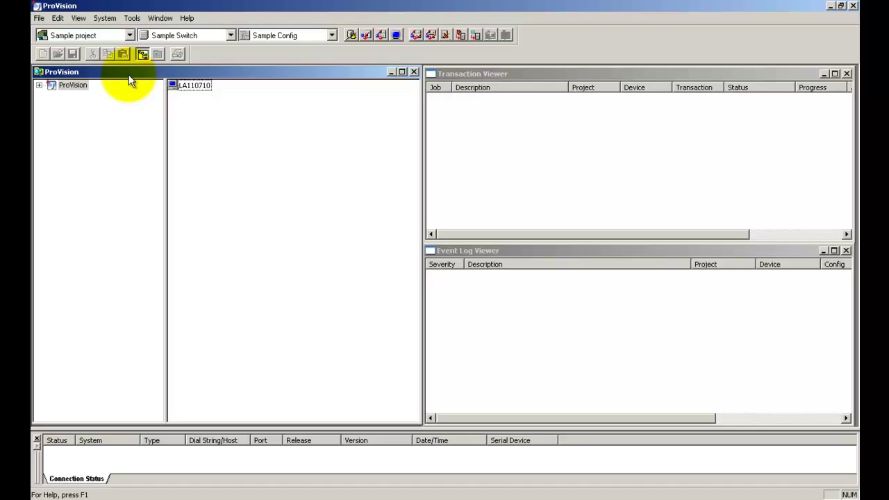
left_click(79, 18)
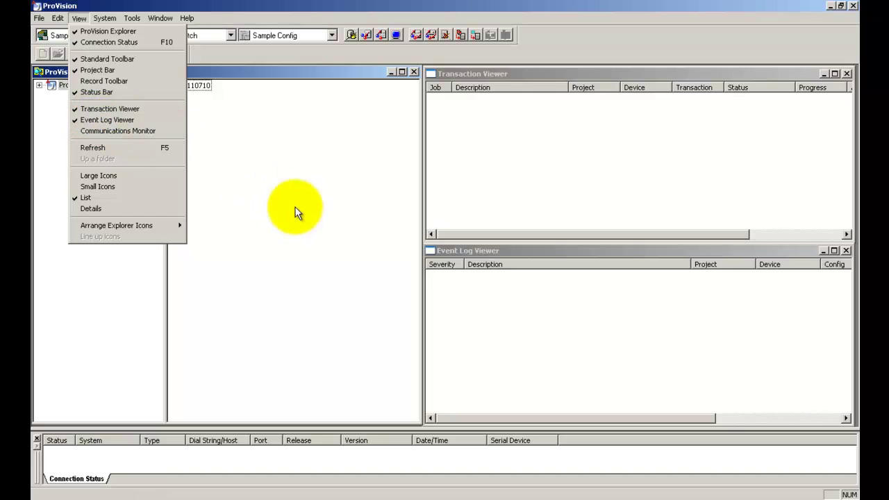
left_click(301, 212)
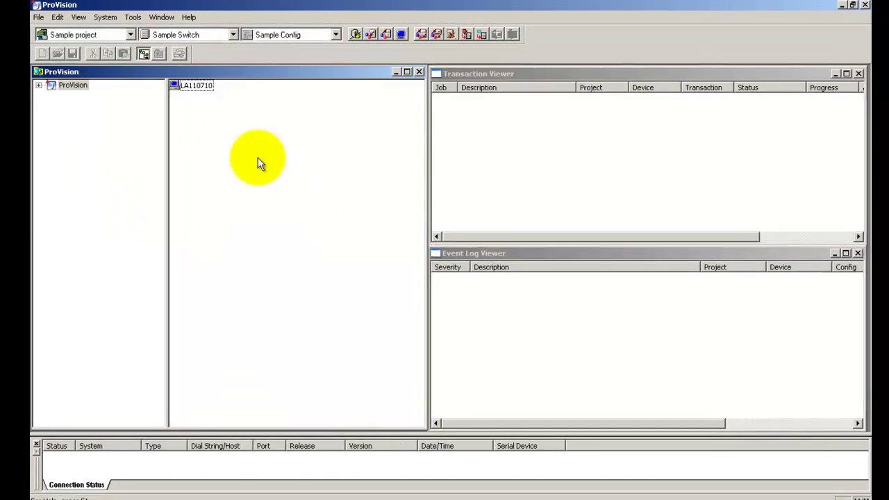
Start a new project under the LA110710 computer and name it Project 1.
left_click(196, 87)
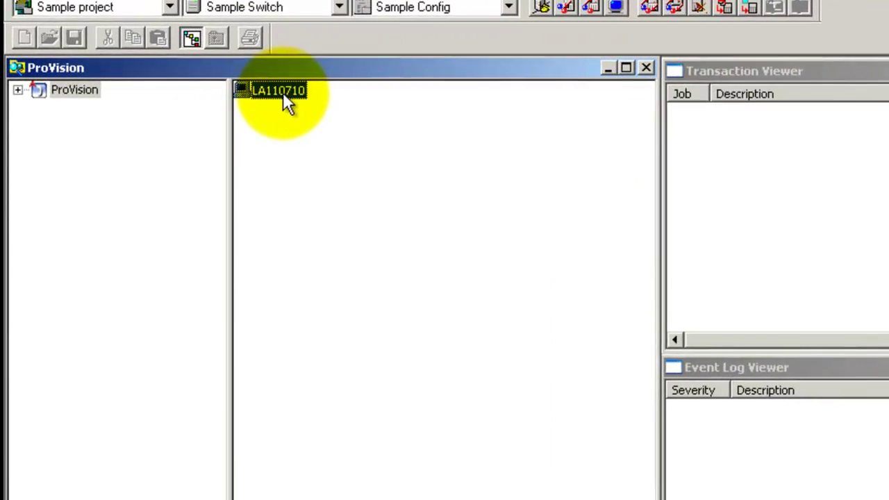
right_click(263, 94)
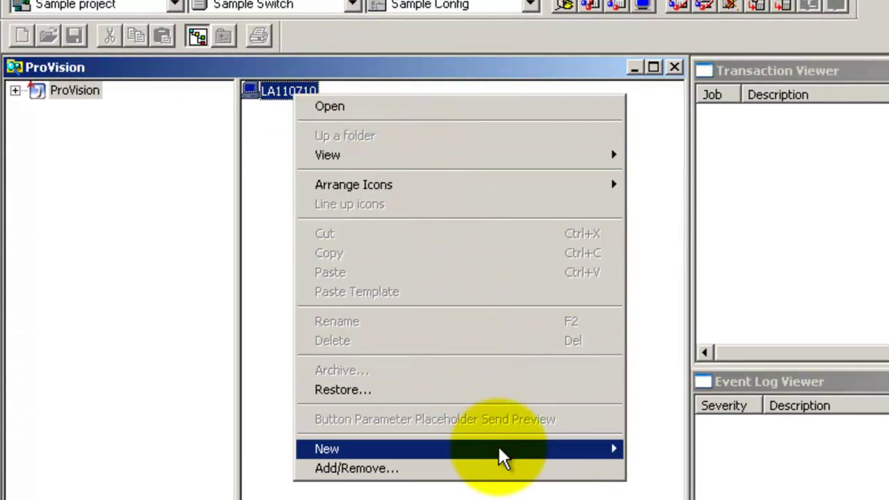
mouse_move(609, 450)
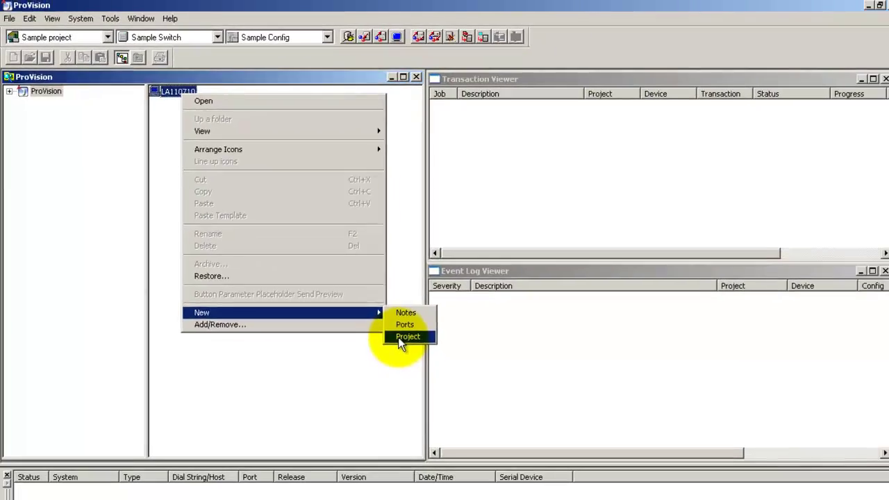
left_click(589, 446)
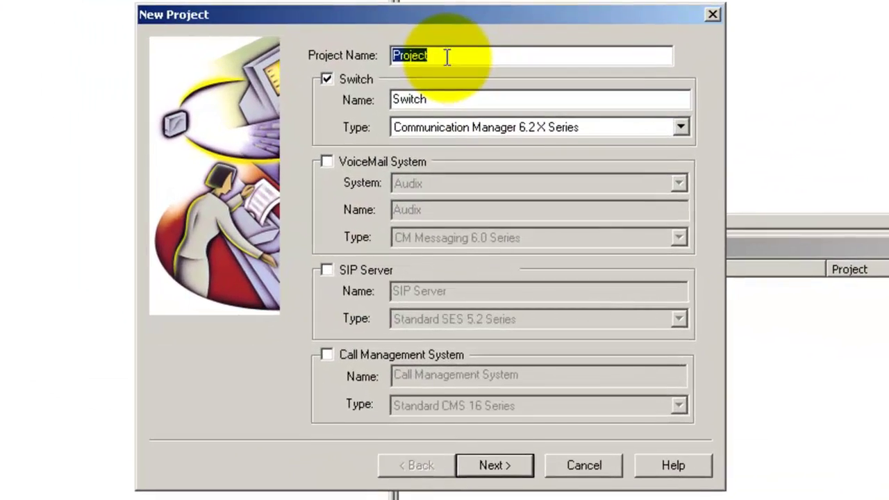
left_click(447, 57)
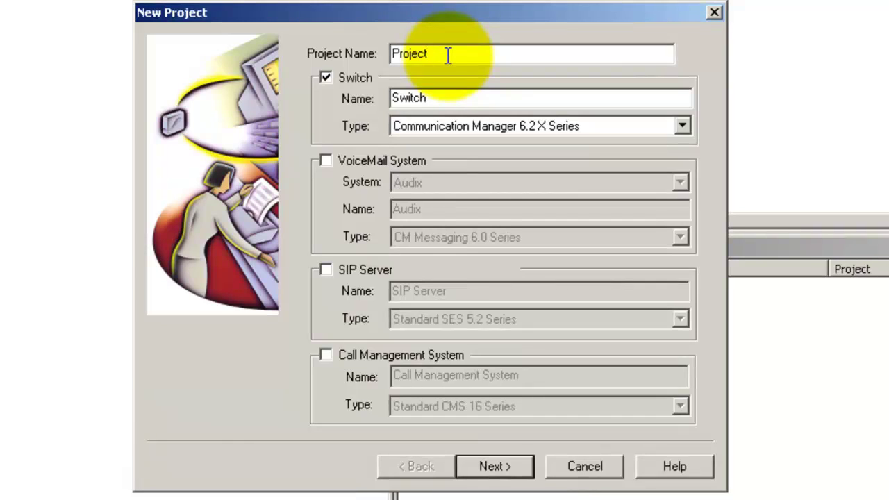
type("1")
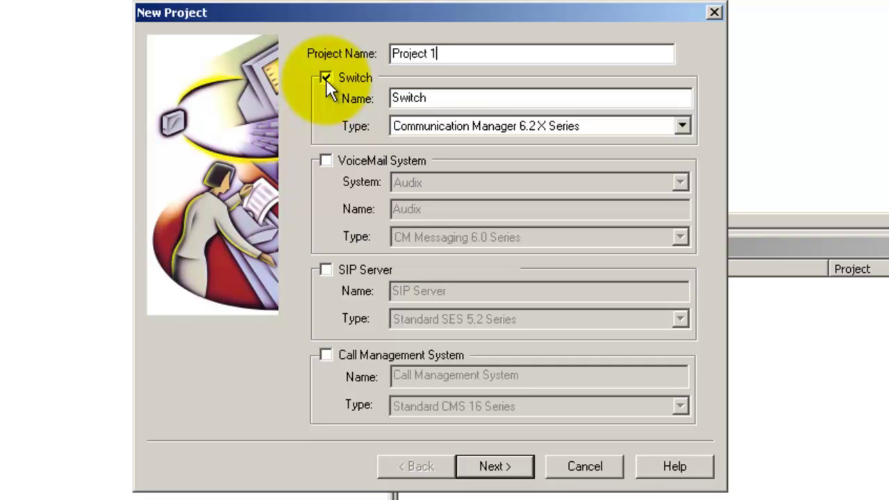
Create the project with a Communication Manager 6.2 X Series switch, adding no configurations and leaving the switch connection setup for another time.
left_click(453, 101)
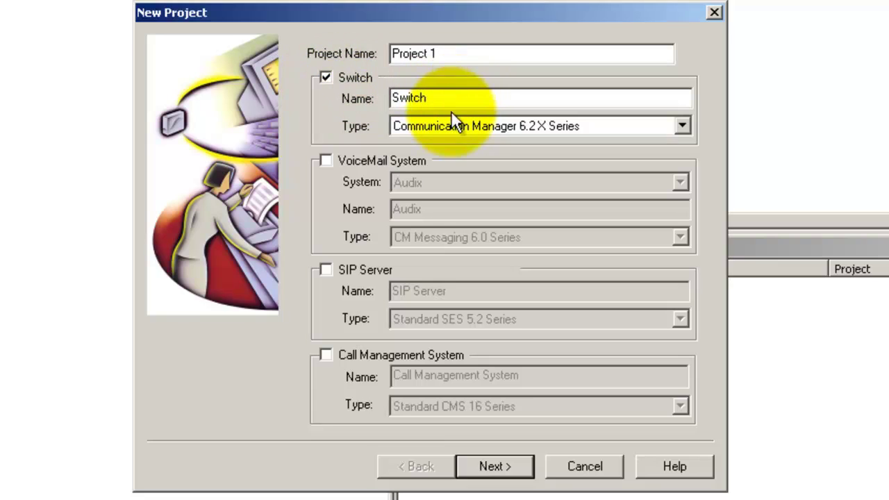
left_click(452, 127)
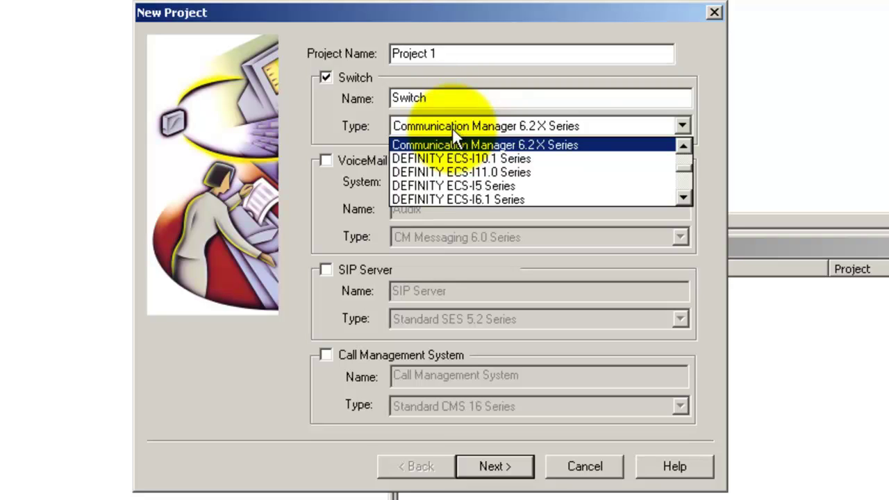
left_click(452, 127)
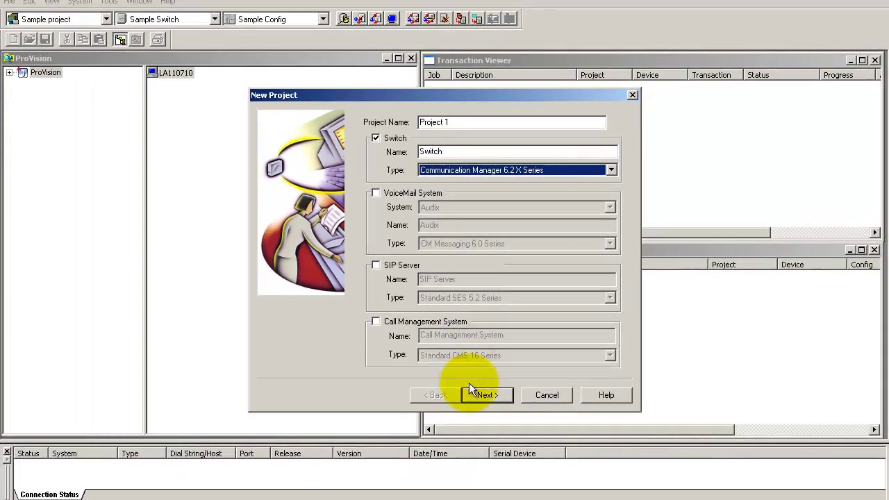
left_click(469, 466)
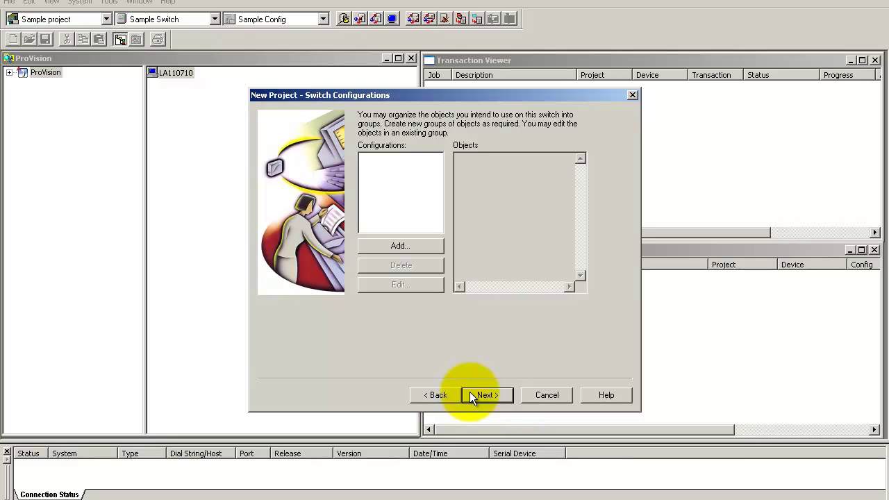
left_click(469, 394)
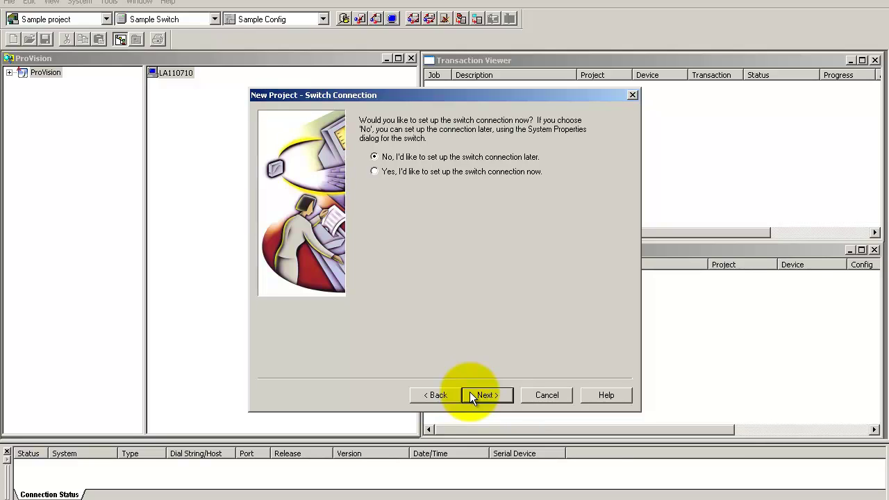
left_click(470, 394)
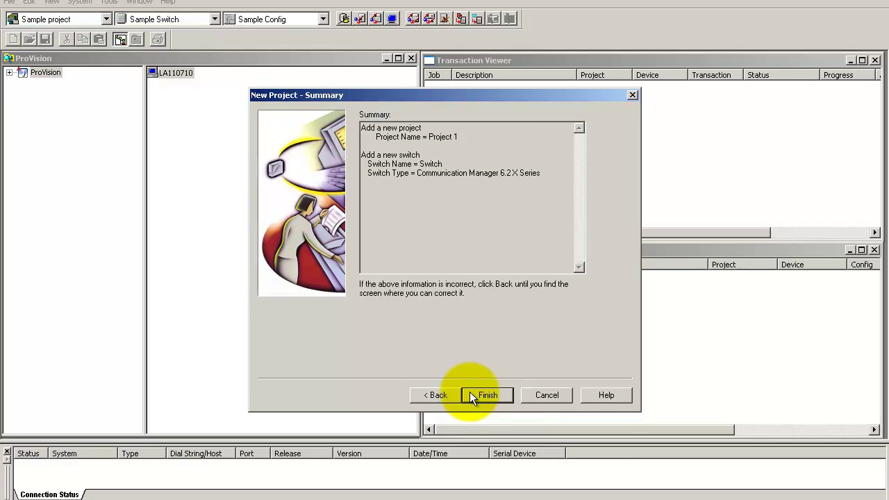
left_click(469, 395)
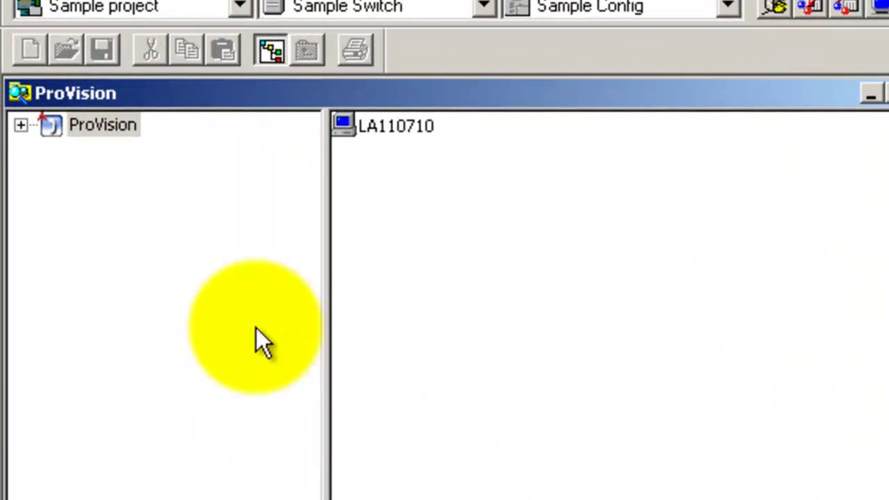
Expand the ProVision tree and open the system properties of the switch in Project 1.
left_click(23, 127)
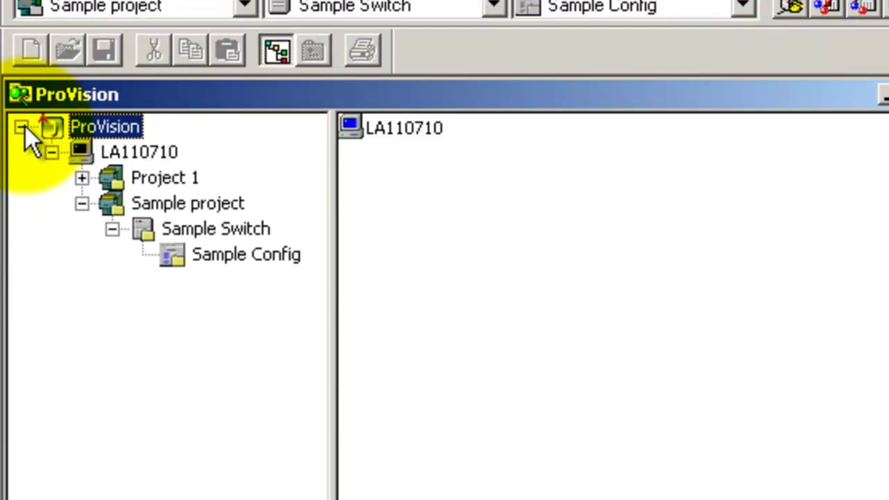
left_click(173, 180)
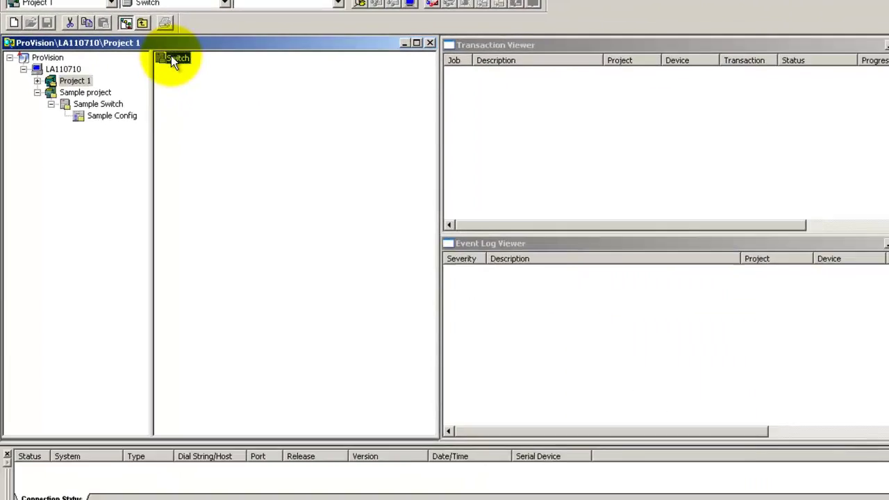
right_click(386, 128)
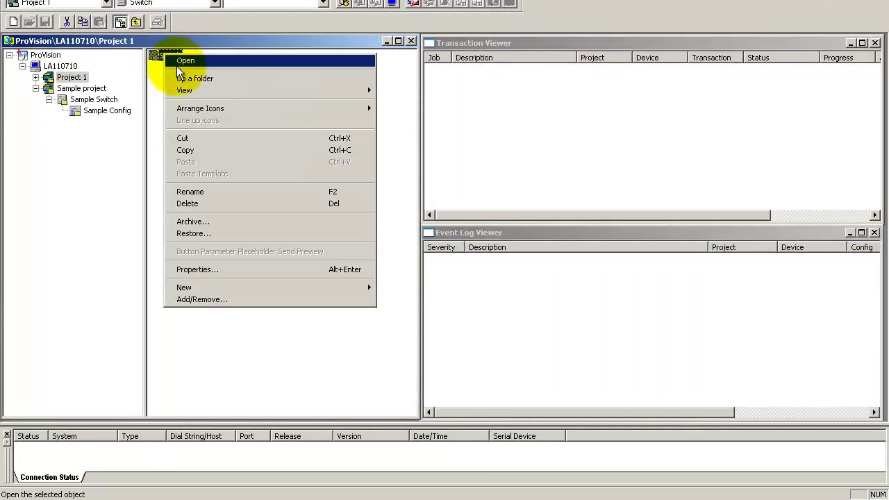
left_click(224, 270)
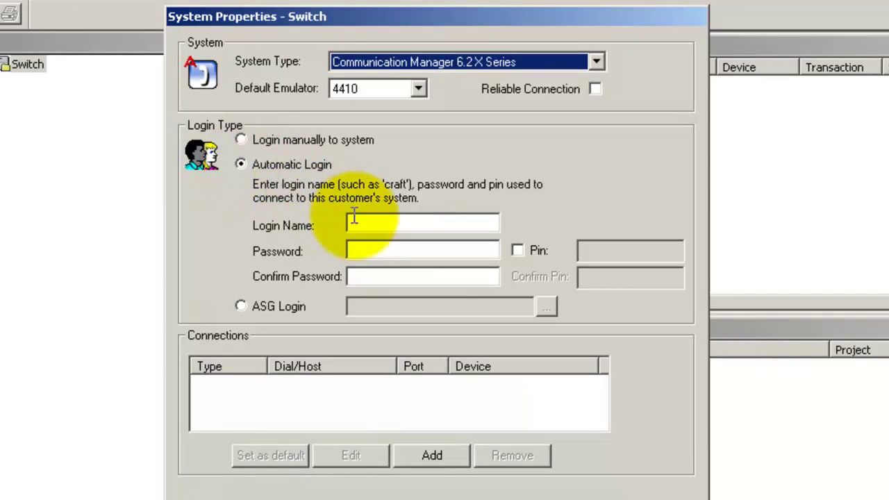
Fill in the switch's automatic login with the login name "login name", then enter and confirm the password.
left_click(416, 222)
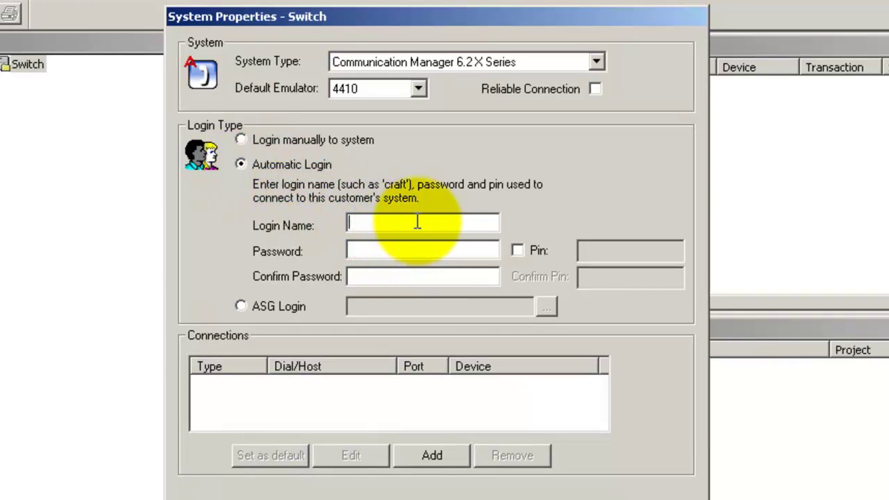
type("login name")
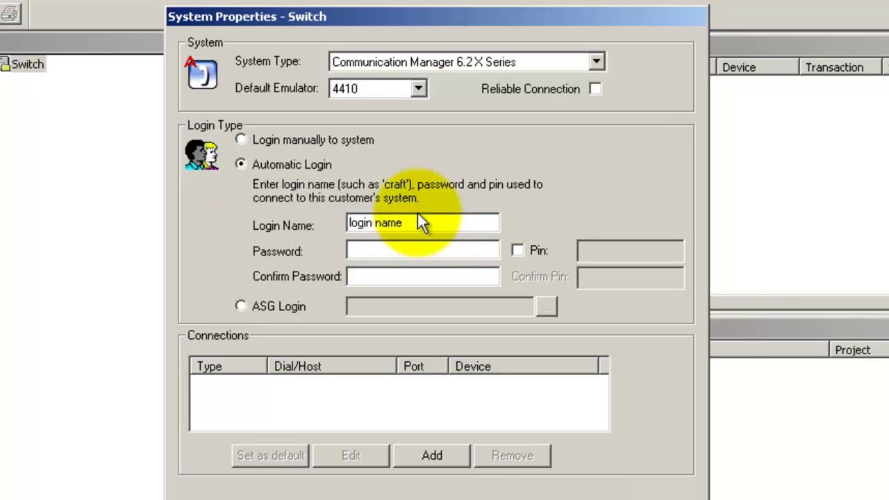
left_click(362, 248)
type("****")
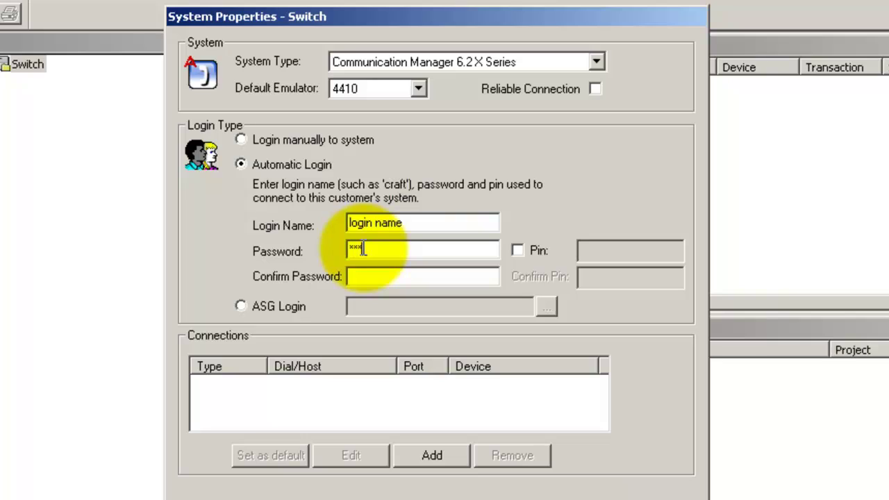
left_click(401, 282)
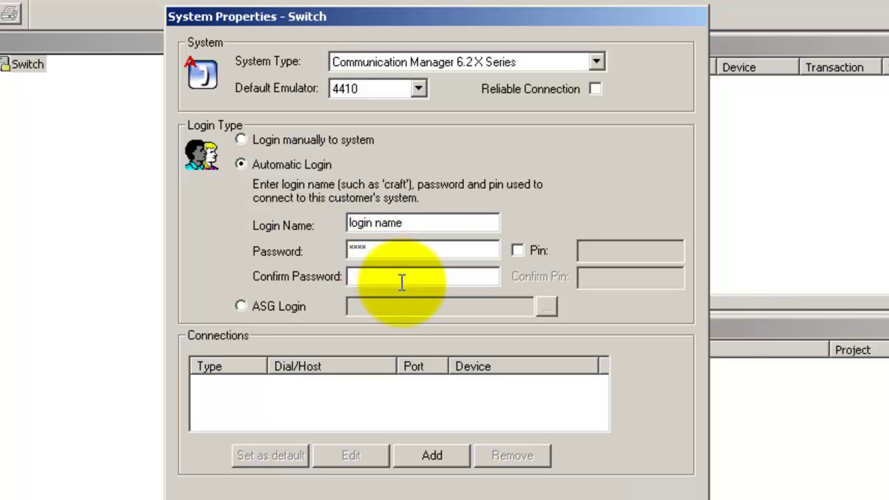
type("****")
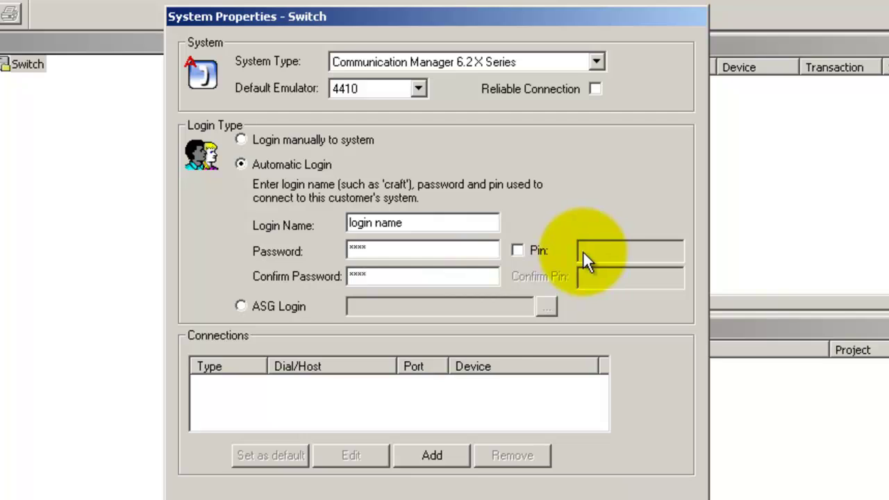
Add an SSH network connection to host 172.148.142.53 on port 5022 and save the switch's system properties.
left_click(442, 459)
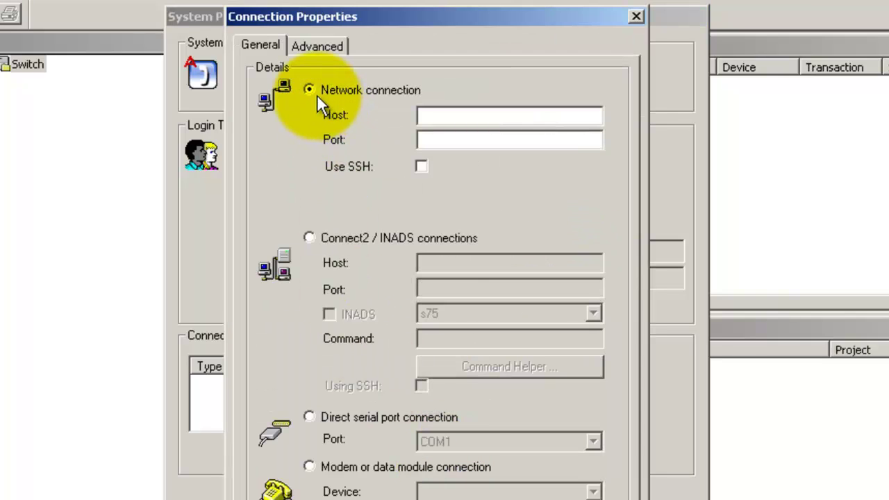
left_click(437, 114)
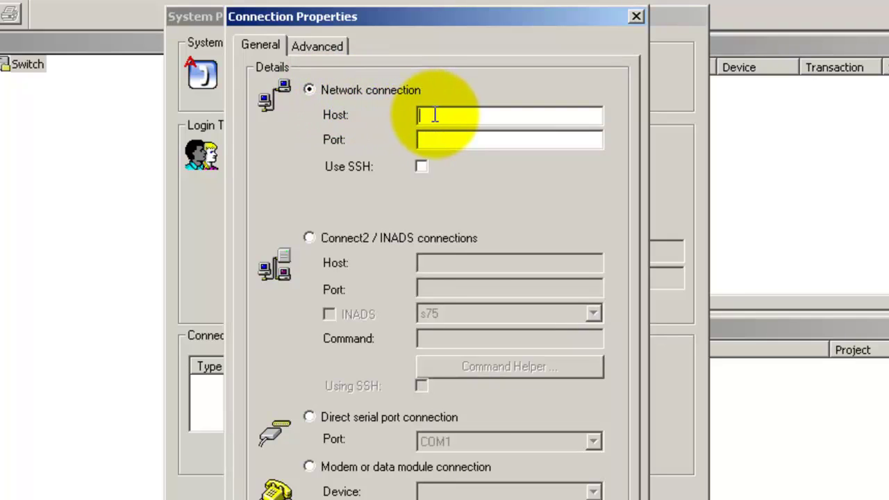
type("172.148.142.53")
left_click(423, 139)
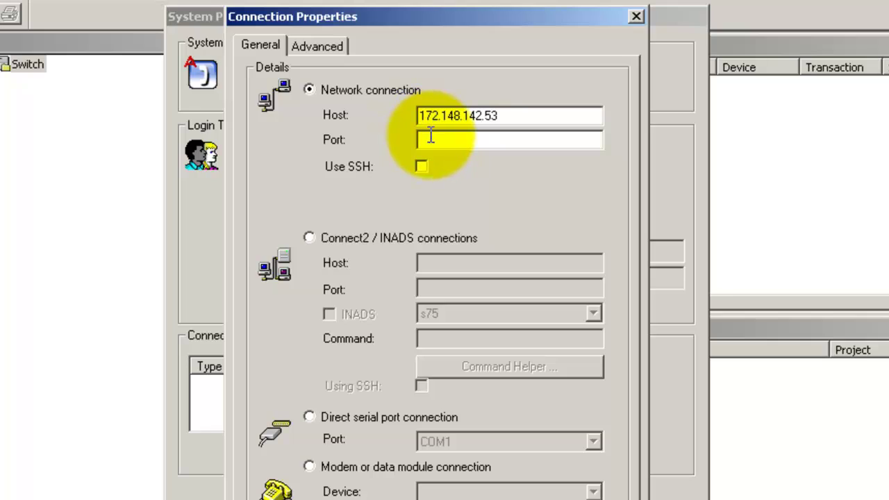
type("5022")
left_click(421, 167)
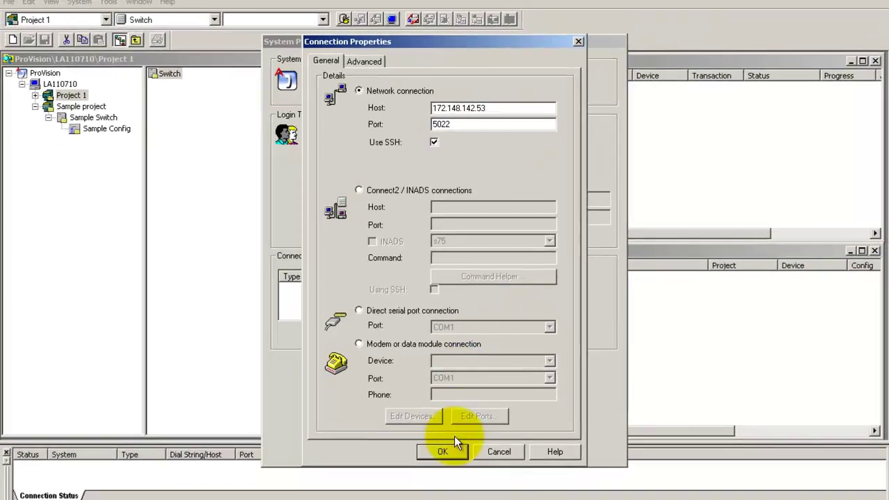
left_click(447, 447)
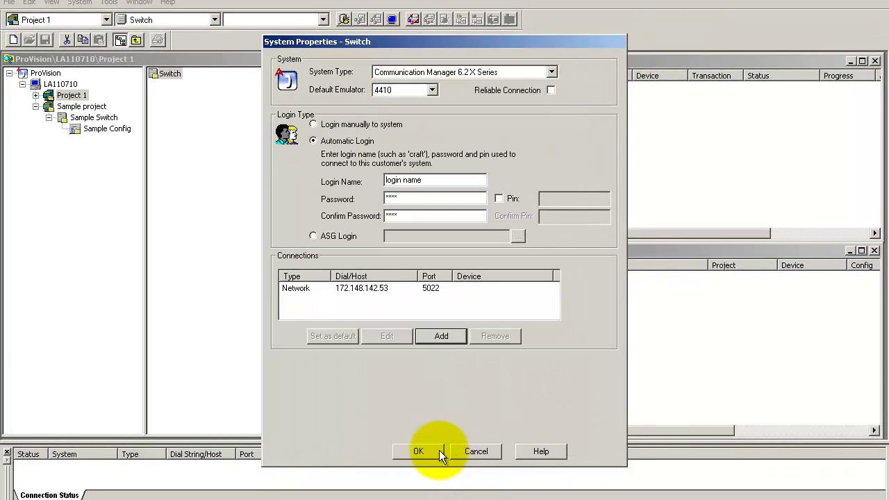
left_click(430, 450)
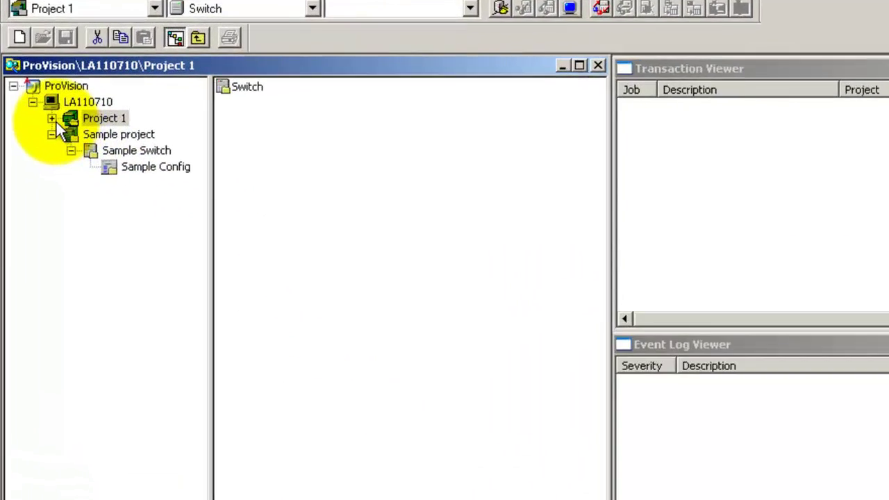
Create a new config under the switch in Project 1, keeping its default name.
left_click(53, 119)
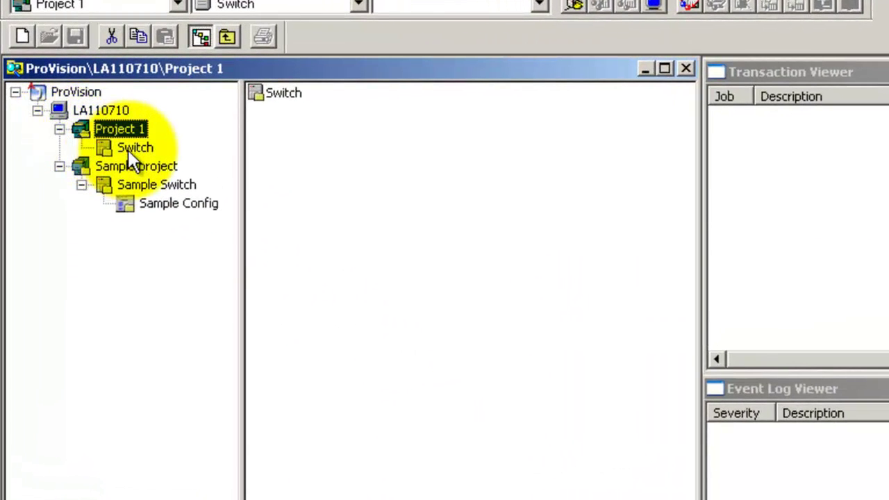
right_click(128, 151)
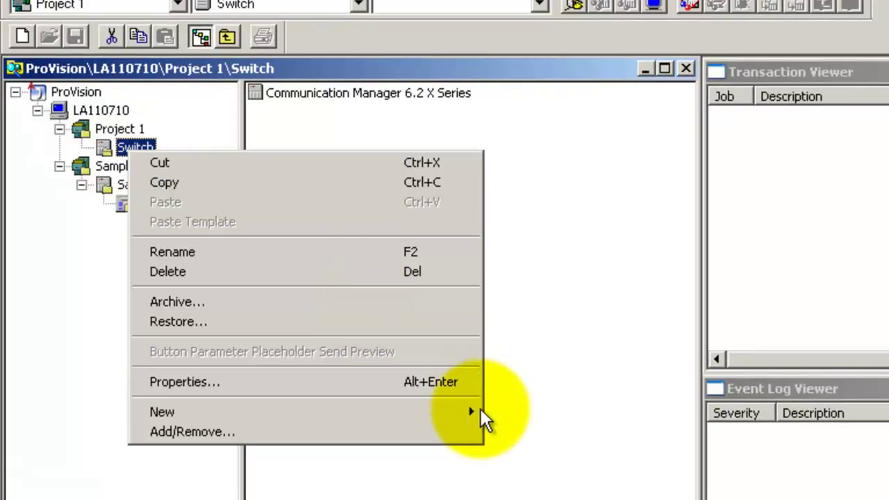
mouse_move(452, 413)
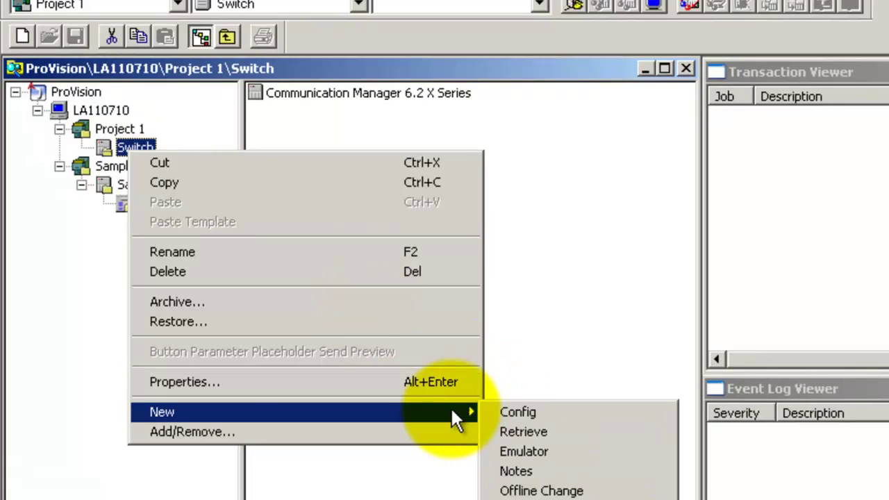
left_click(520, 412)
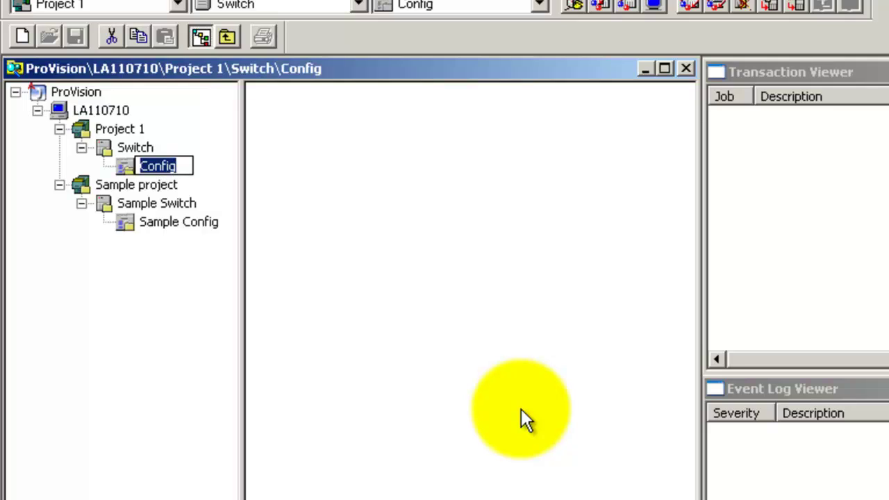
left_click(521, 408)
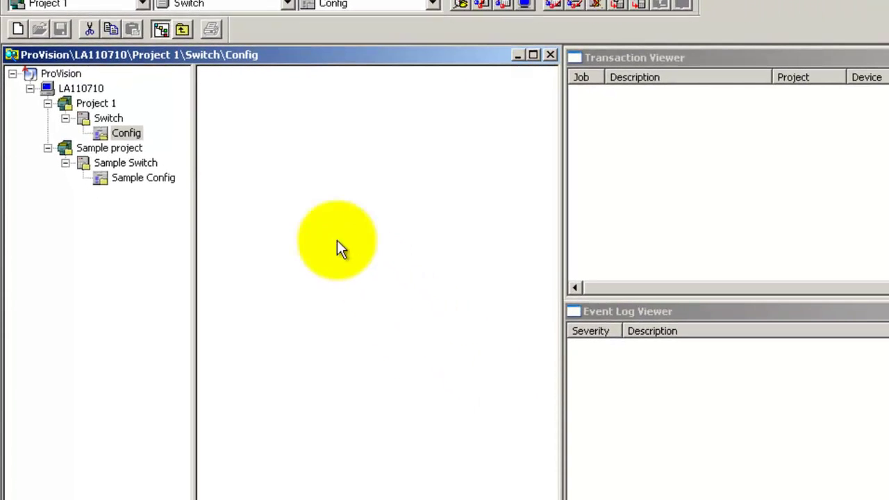
Add the tables access-endpoint, adjunct-names, administered-connection, agent-loginID and alias station to the Config under Project 1's switch.
right_click(122, 134)
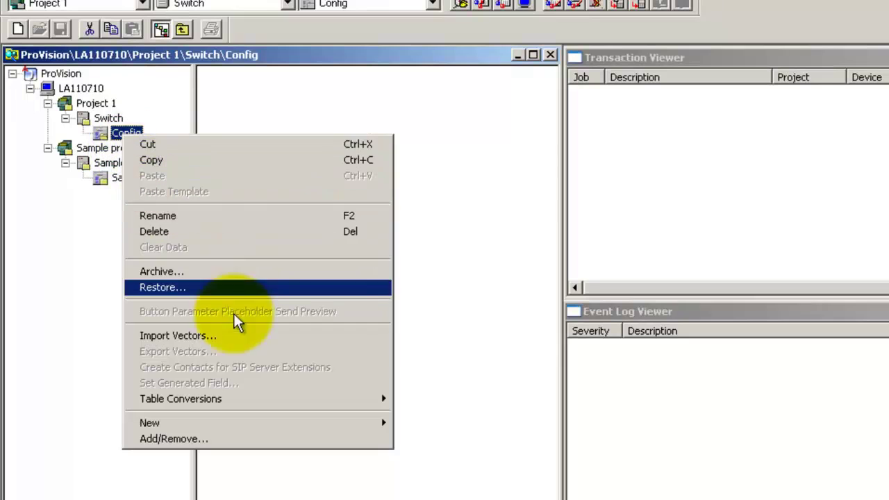
mouse_move(337, 425)
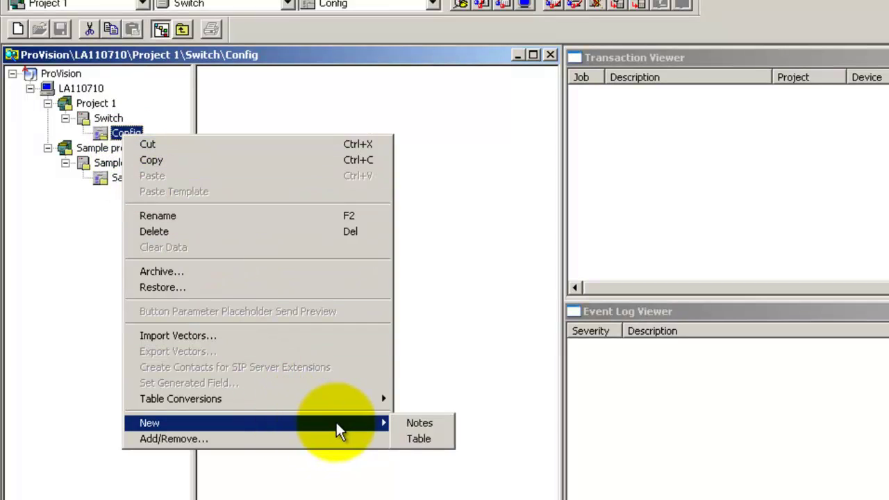
left_click(416, 439)
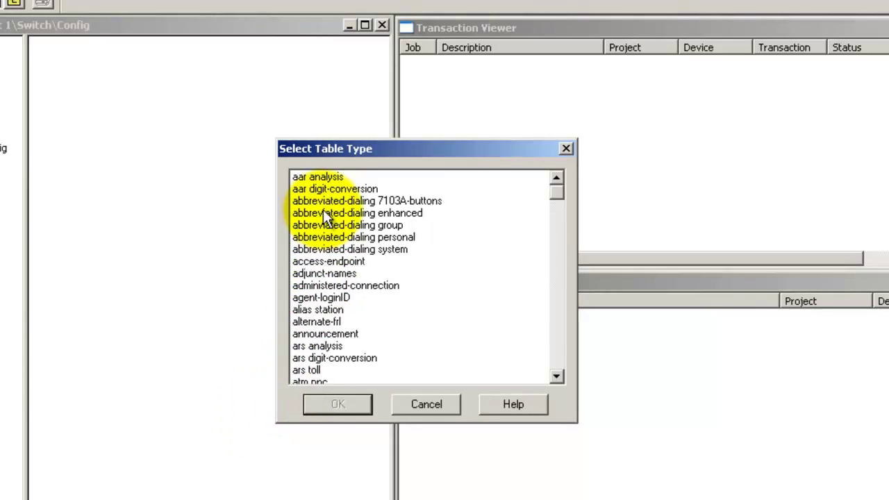
left_click(323, 262)
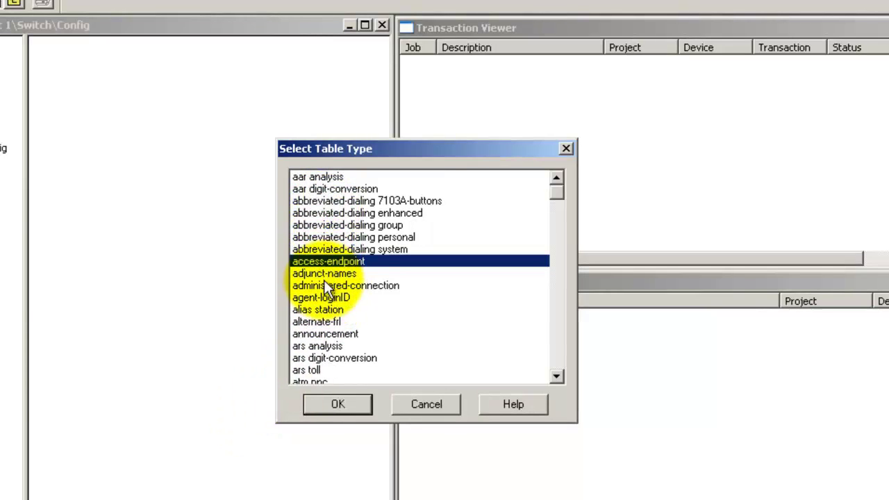
left_click(323, 309, "shift")
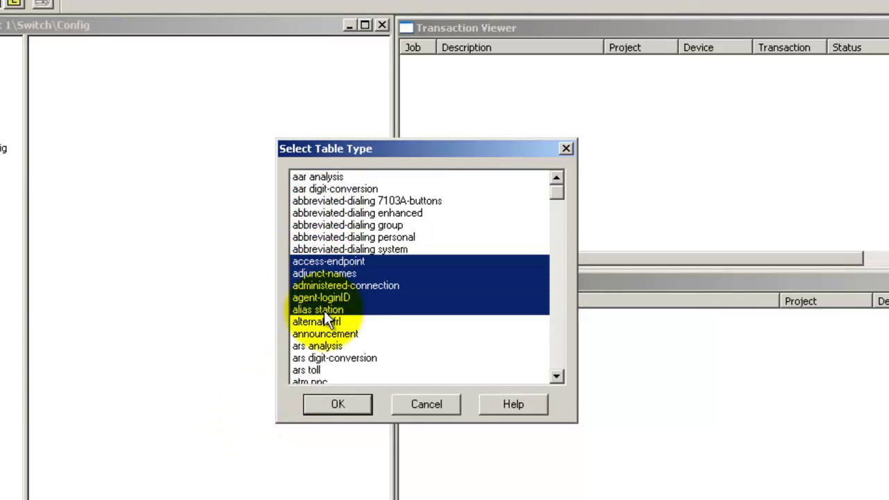
left_click(341, 407)
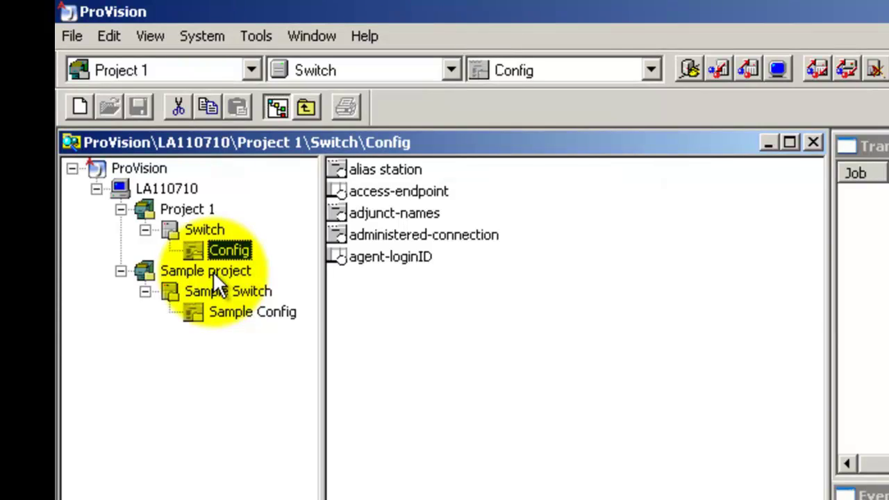
Review the switch and config of Project 1, and display the tables of Sample Config under Sample Switch.
left_click(189, 228)
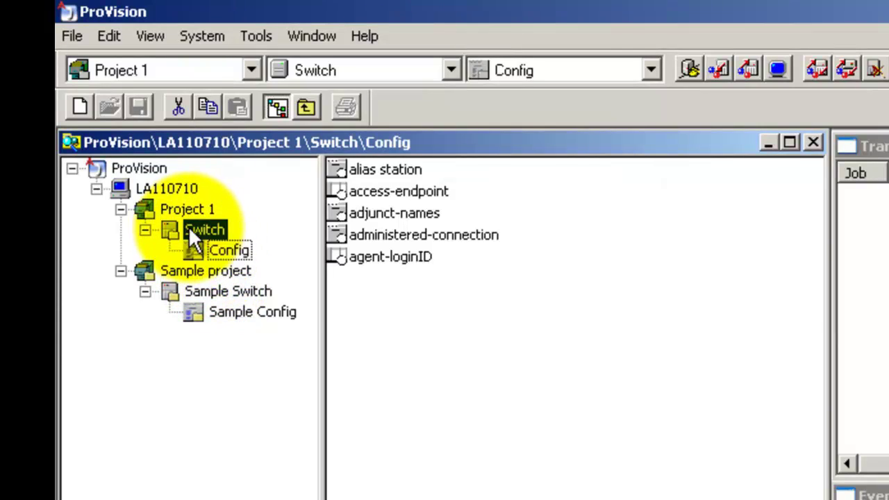
left_click(225, 247)
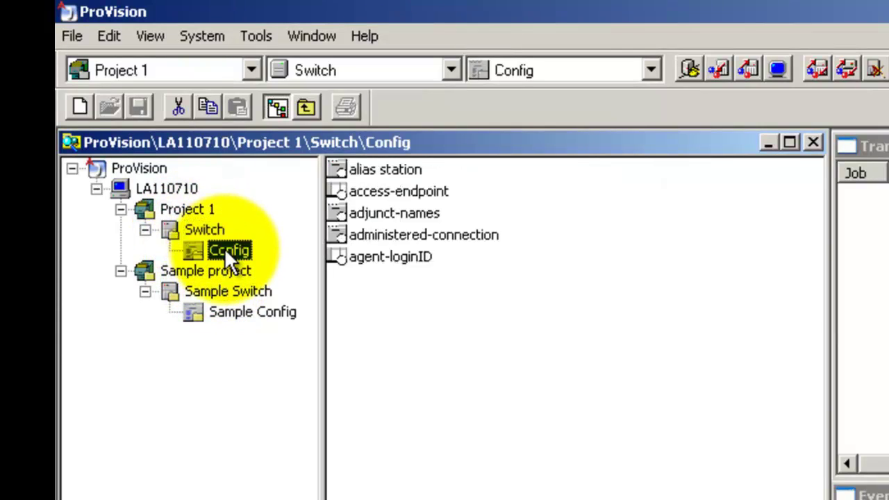
left_click(225, 290)
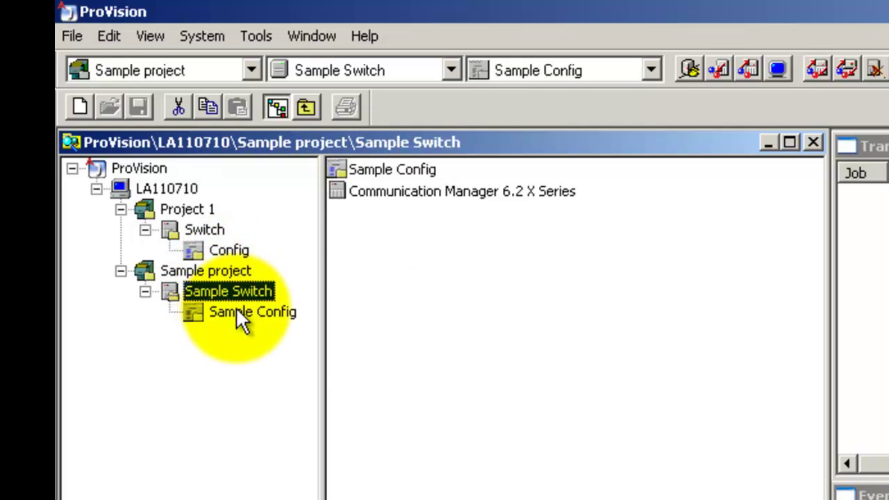
left_click(236, 310)
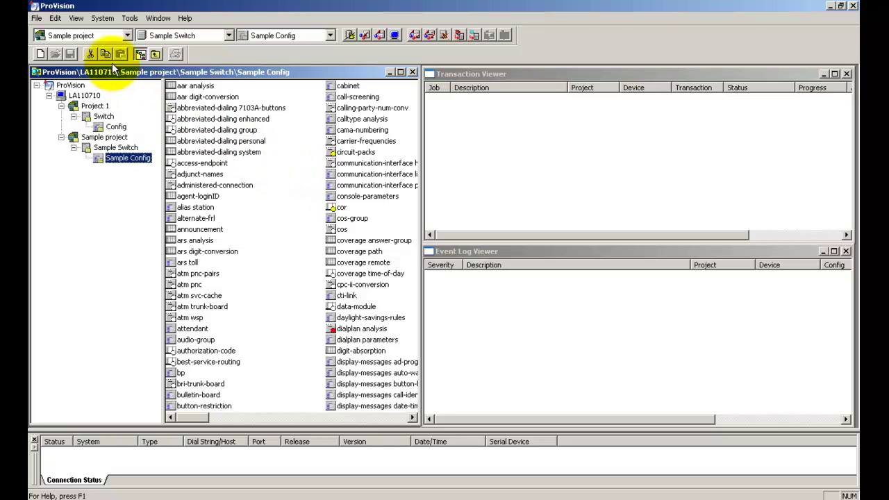
Connect to Sample Switch while watching the login in the Communications Monitor, and close the monitor.
left_click(77, 19)
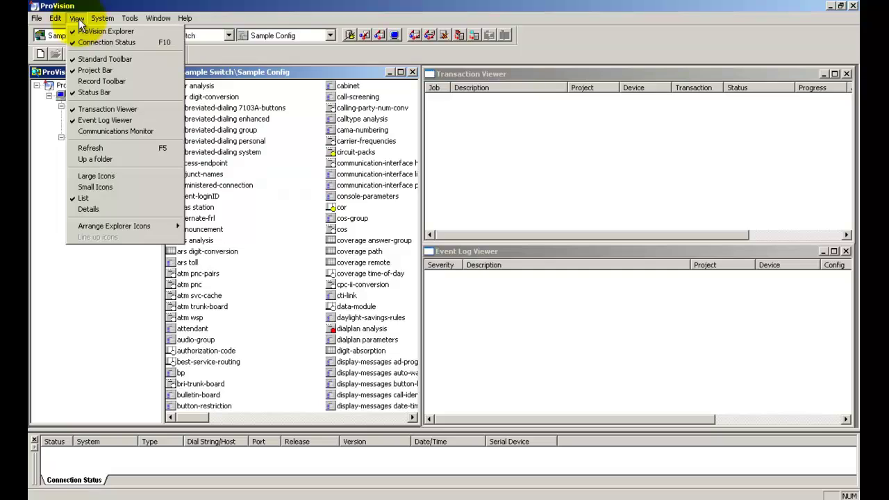
left_click(102, 131)
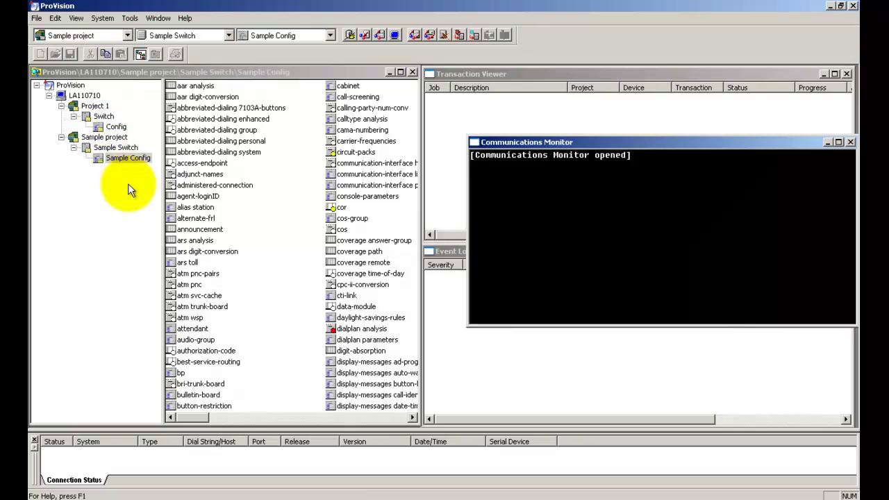
left_click(114, 149)
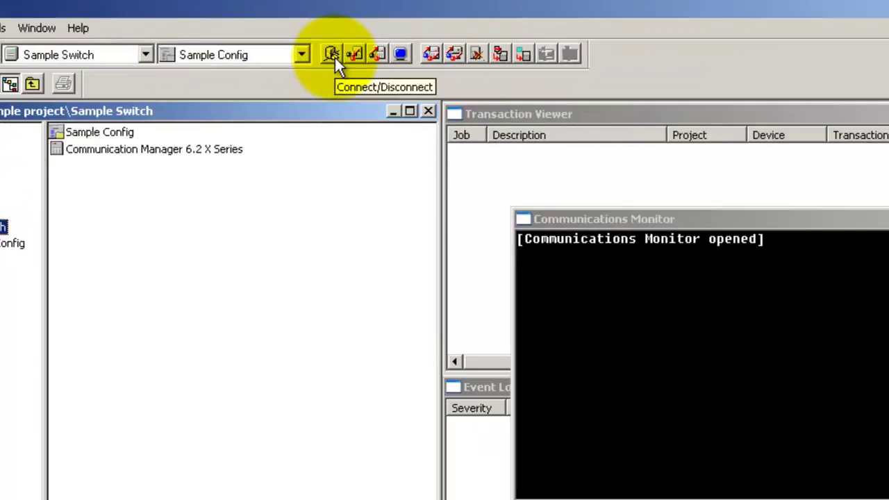
left_click(307, 92)
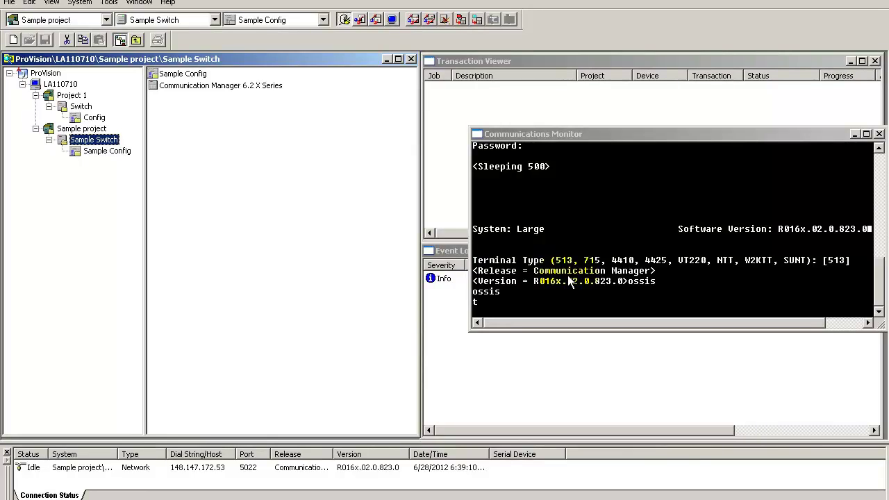
left_click(878, 134)
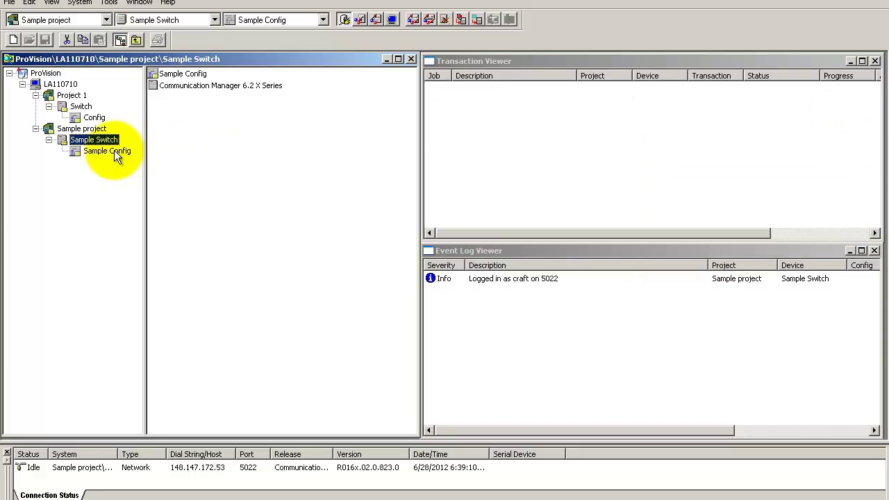
Examine the dialplan analysis table in Sample Config and close it.
left_click(114, 151)
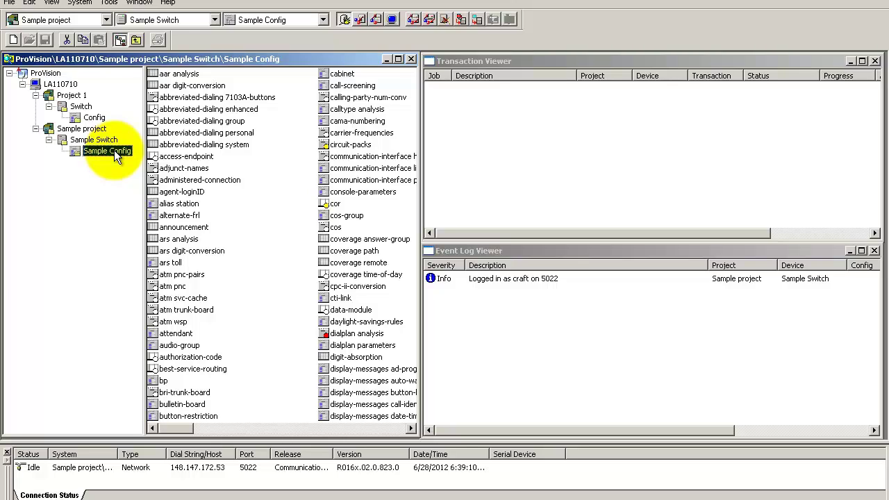
left_click(350, 333)
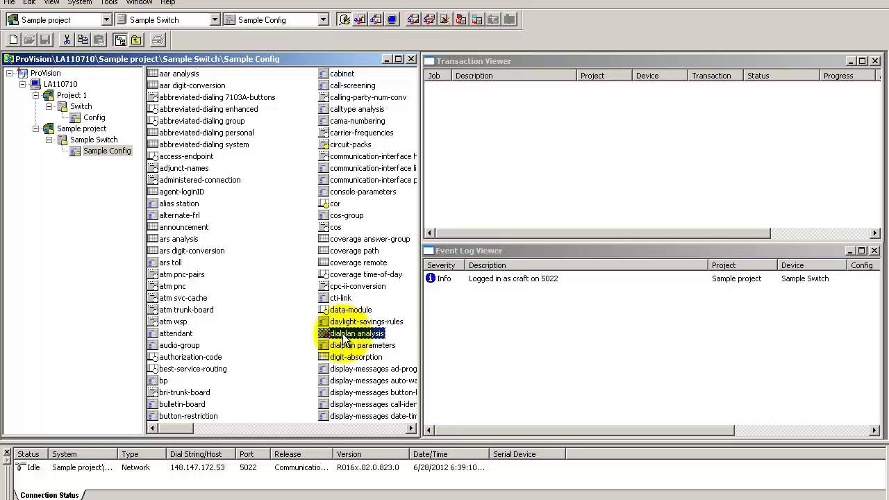
double_click(343, 334)
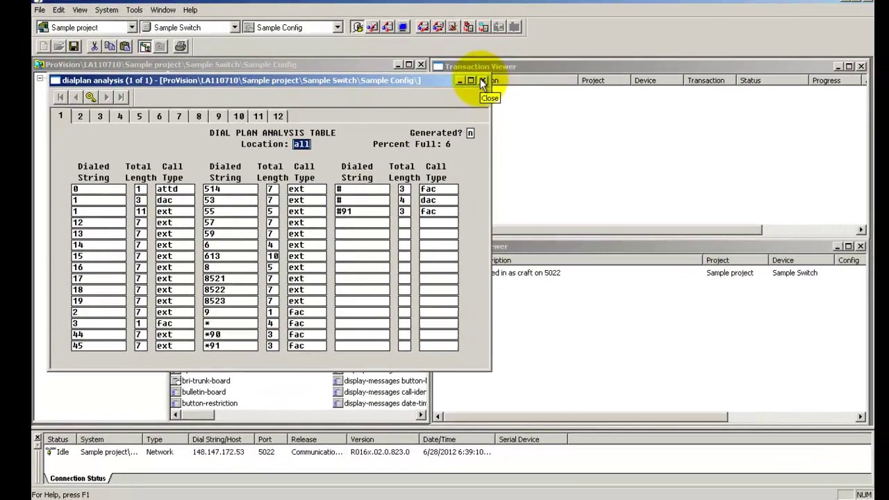
left_click(482, 80)
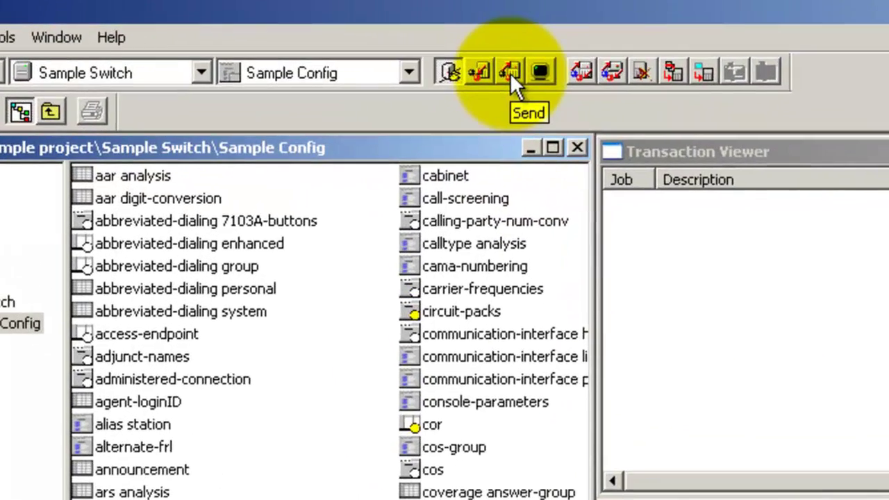
Start a Send transaction from Sample Config and add dialplan analysis to the objects to send.
left_click(509, 72)
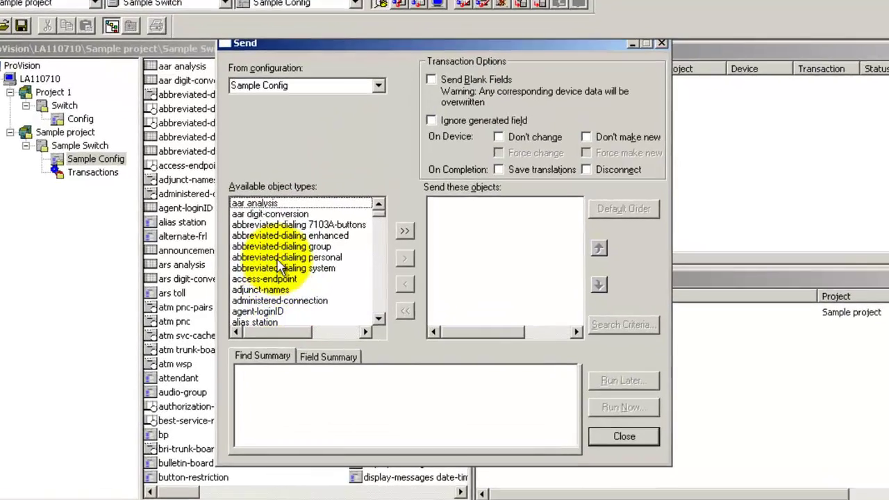
left_click(289, 254)
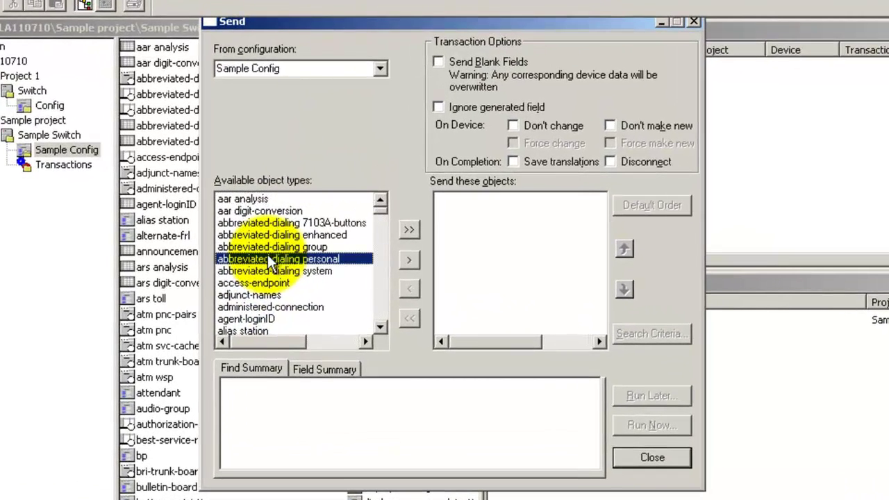
key("d")
key("i")
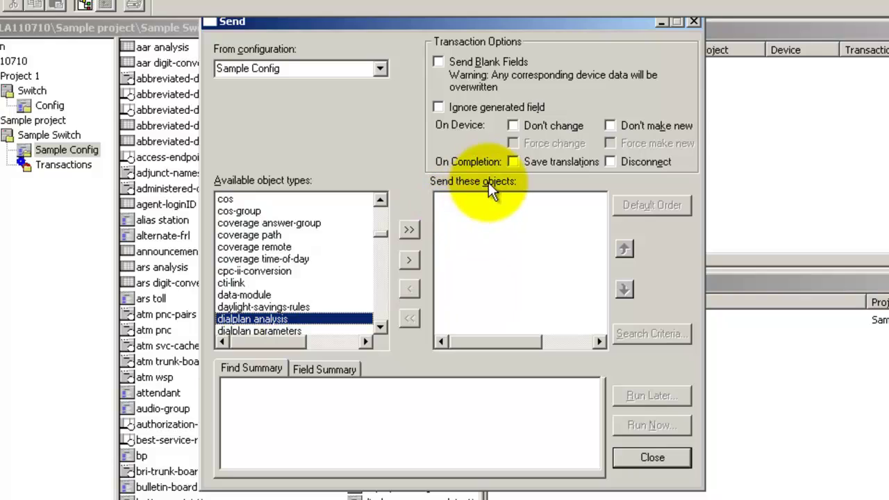
double_click(268, 319)
Add locations to the objects to send.
left_click(235, 262)
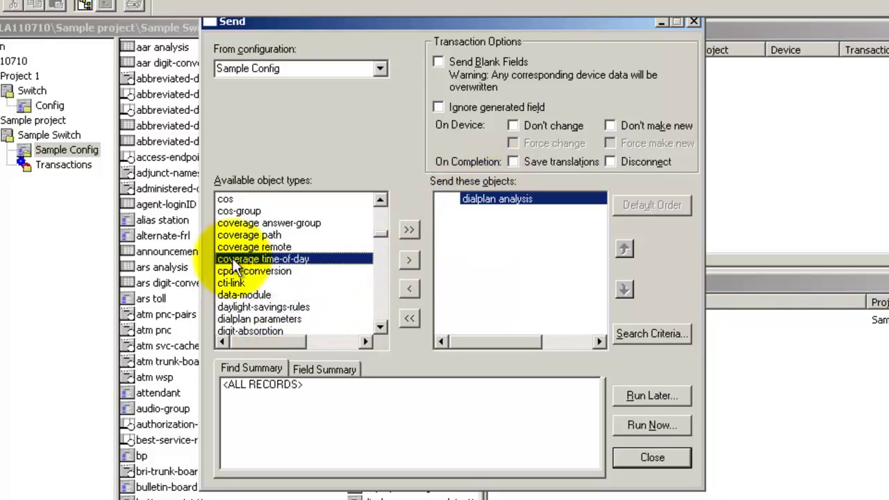
key("l")
key("o")
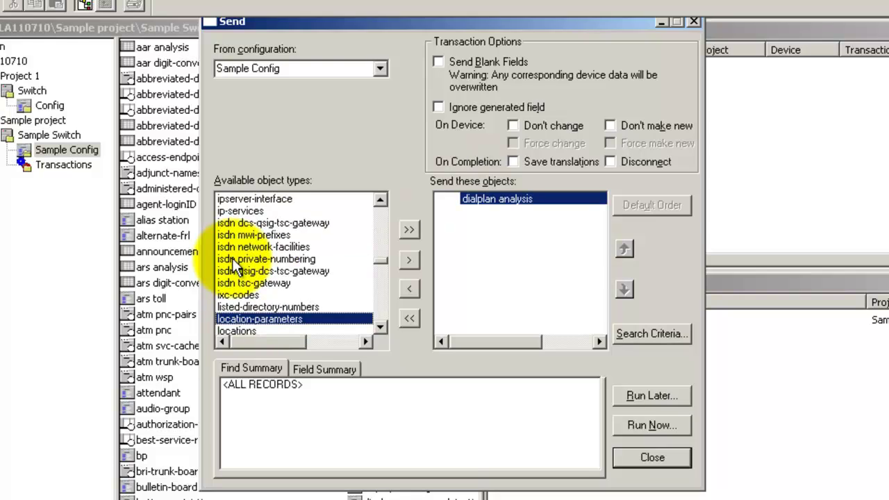
left_click(241, 330)
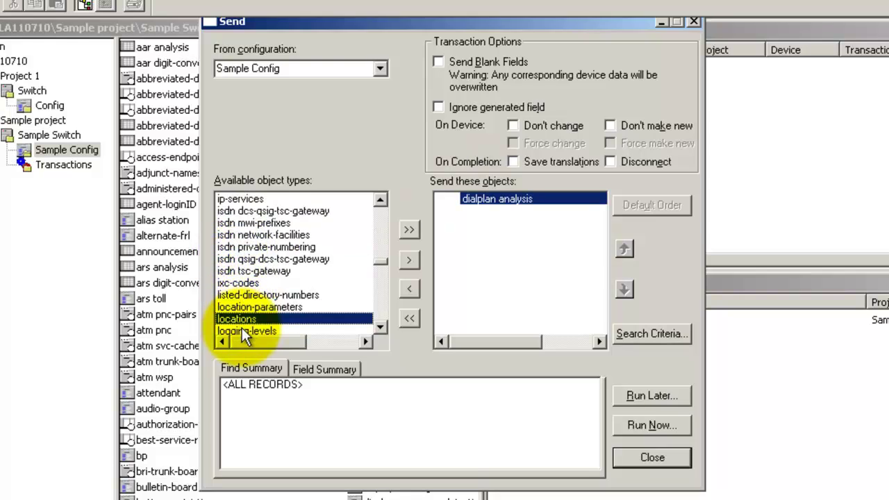
left_click(413, 263)
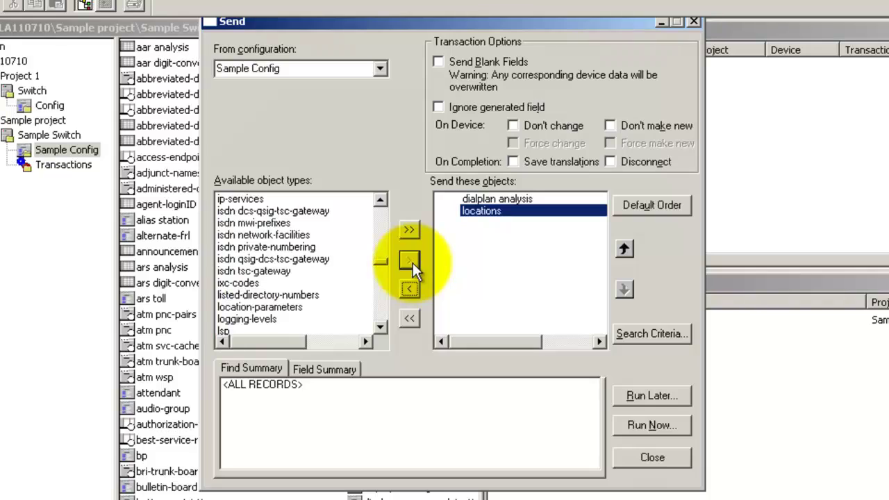
Add system-parameters features to the objects to send.
left_click(270, 247)
key("s")
key("y")
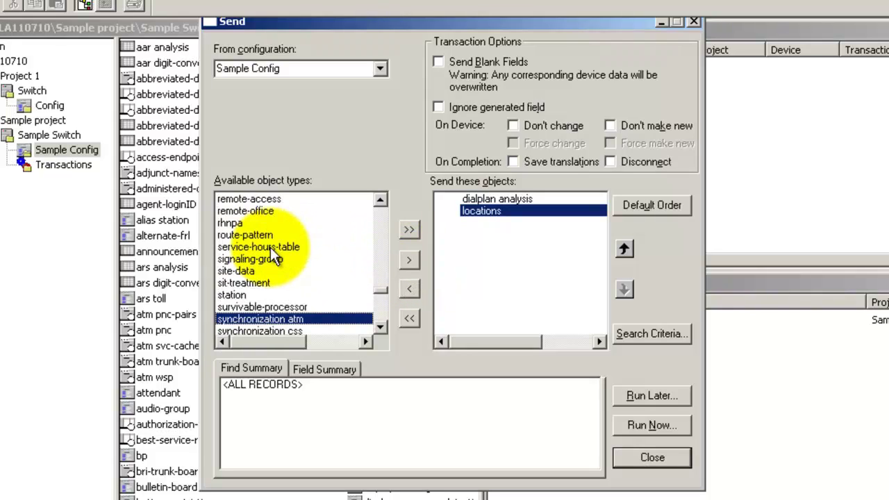
key("s")
scroll(376, 327, "down", 3)
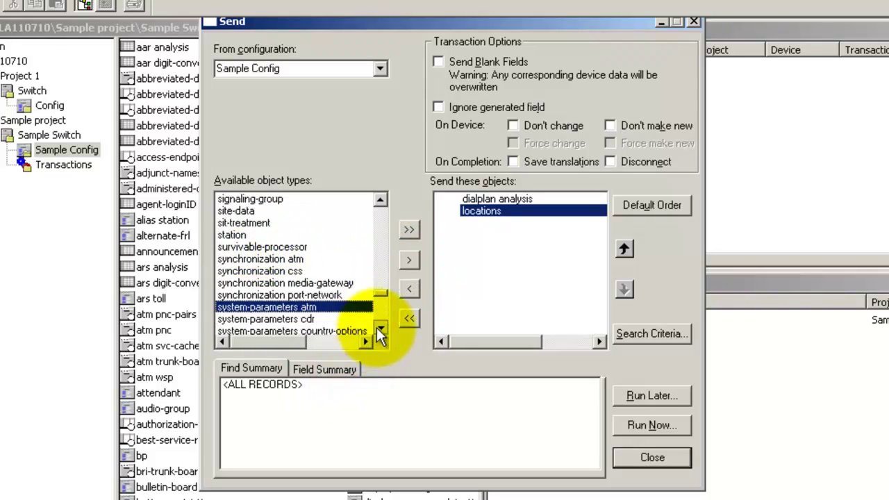
double_click(317, 307)
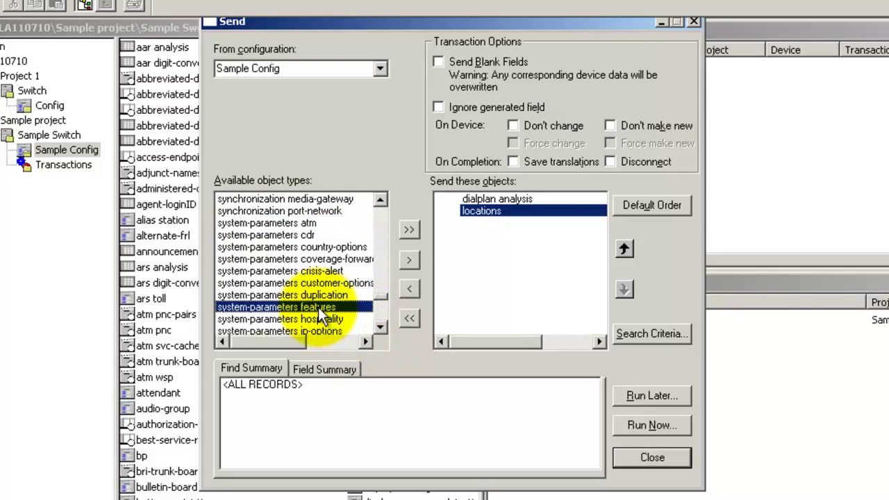
Add node-names ip to the objects to send and arrange all of them in the default order.
left_click(275, 272)
key("n")
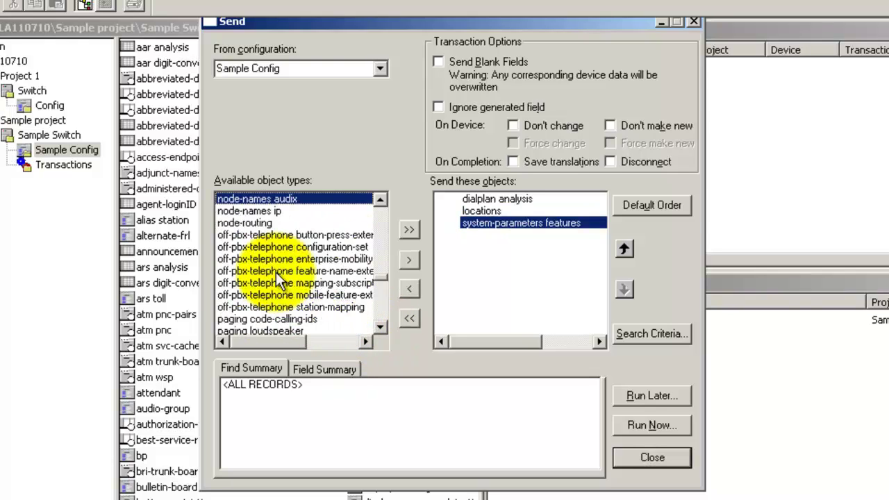
double_click(262, 210)
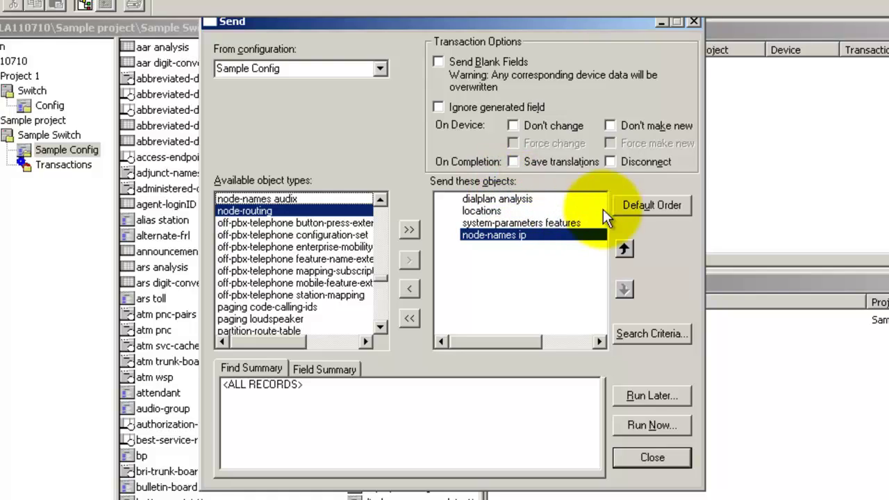
left_click(642, 209)
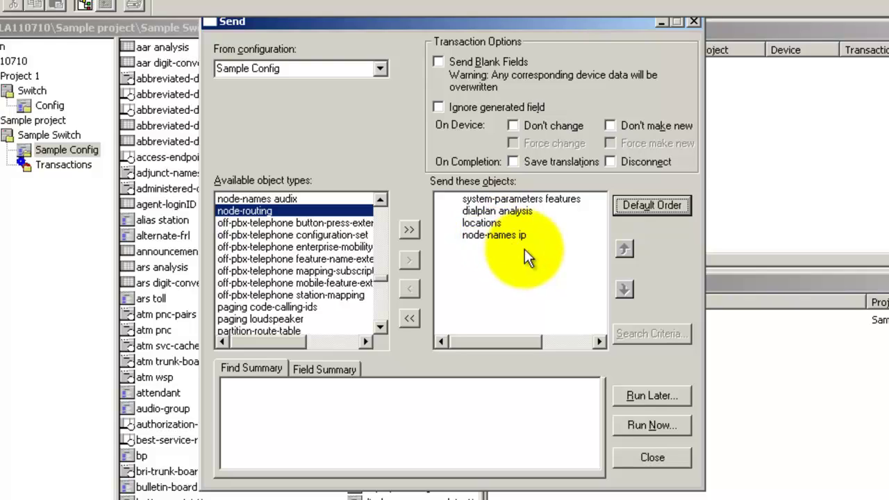
Run the Send transaction immediately, saving it as Send.tsn in Transactions.trf.
left_click(644, 426)
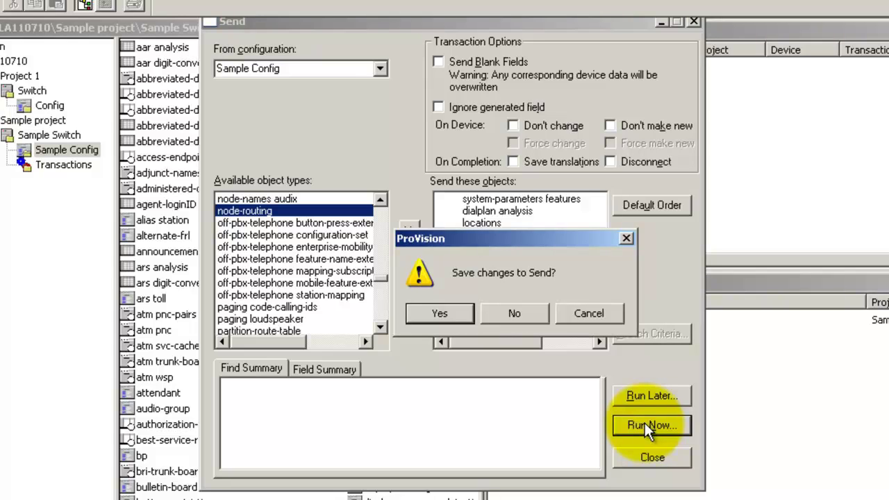
left_click(453, 318)
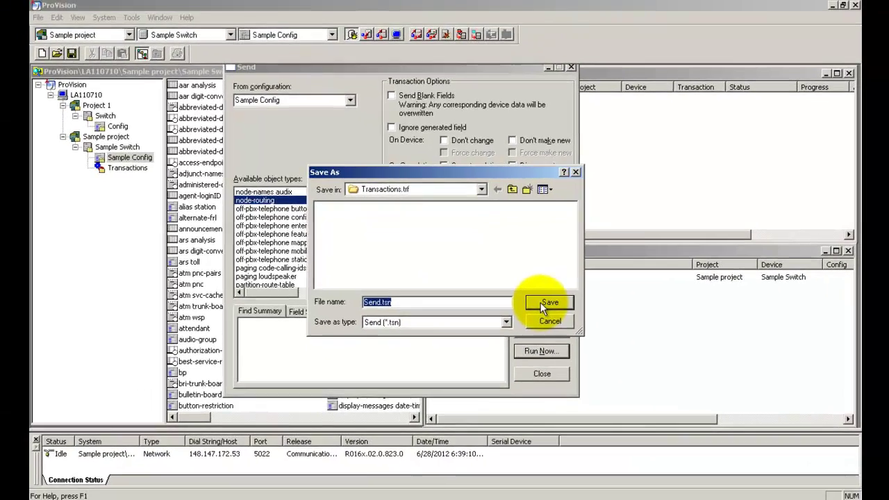
left_click(652, 356)
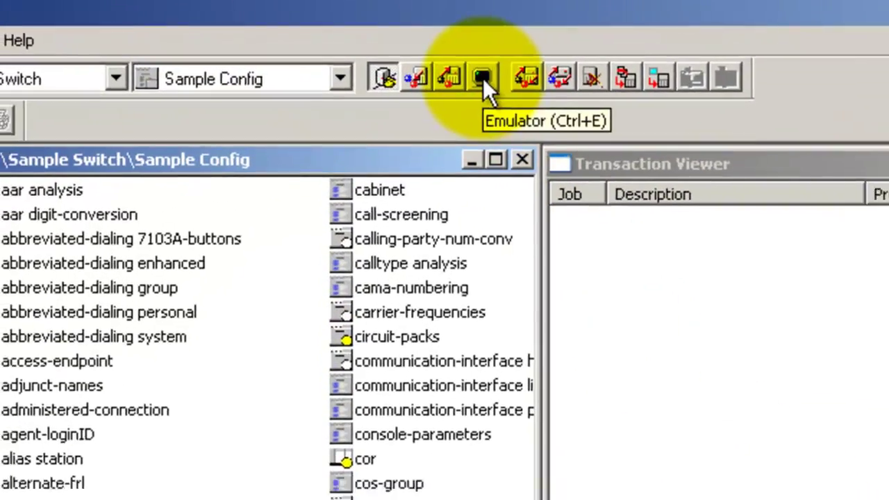
Check the sent dial plan in the switch's terminal emulator with "display dialplan analysis", and close the emulator.
left_click(482, 77)
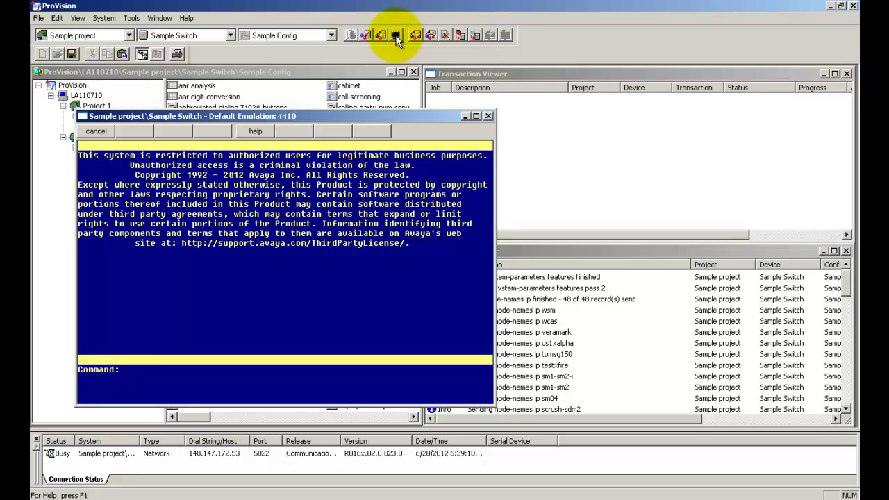
type("display")
type("dialplan analysis")
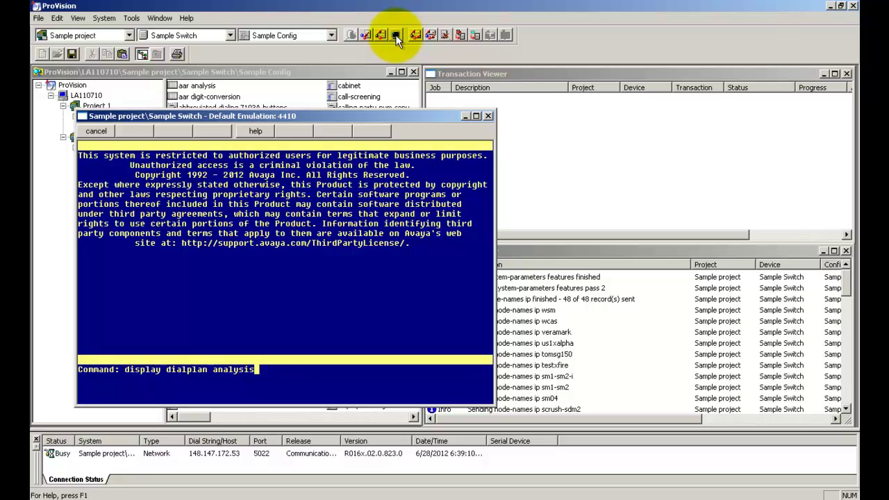
key("Return")
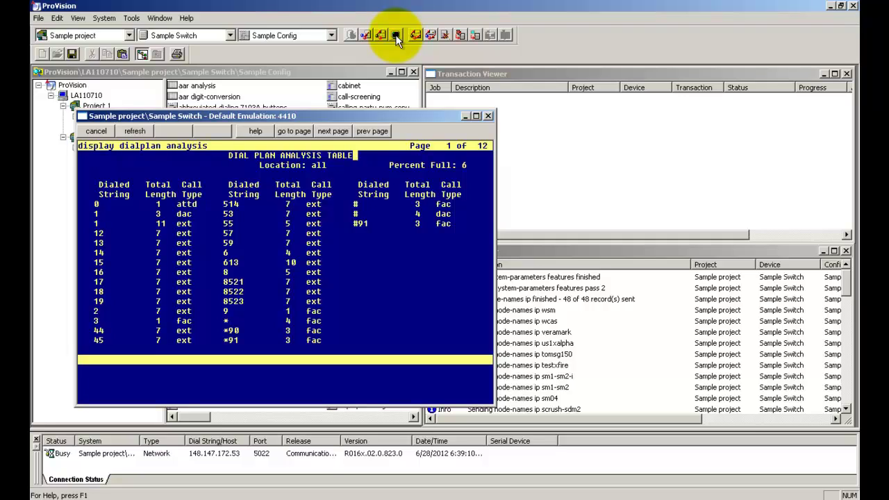
left_click(489, 116)
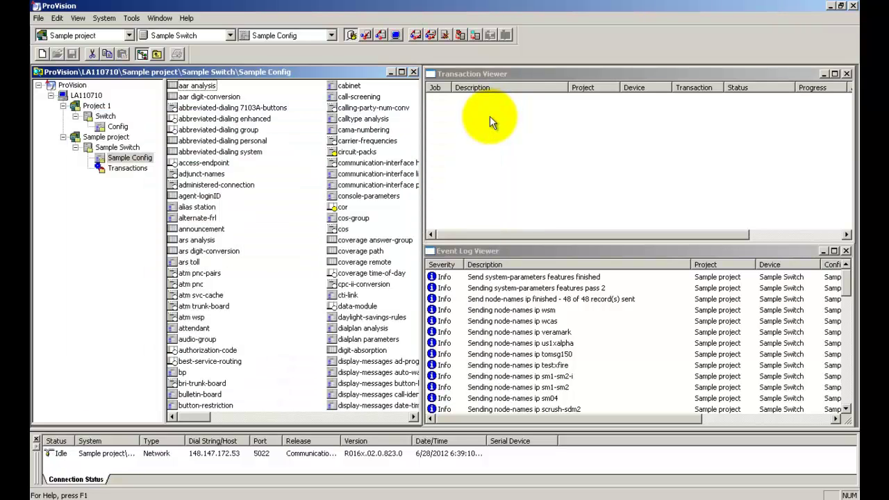